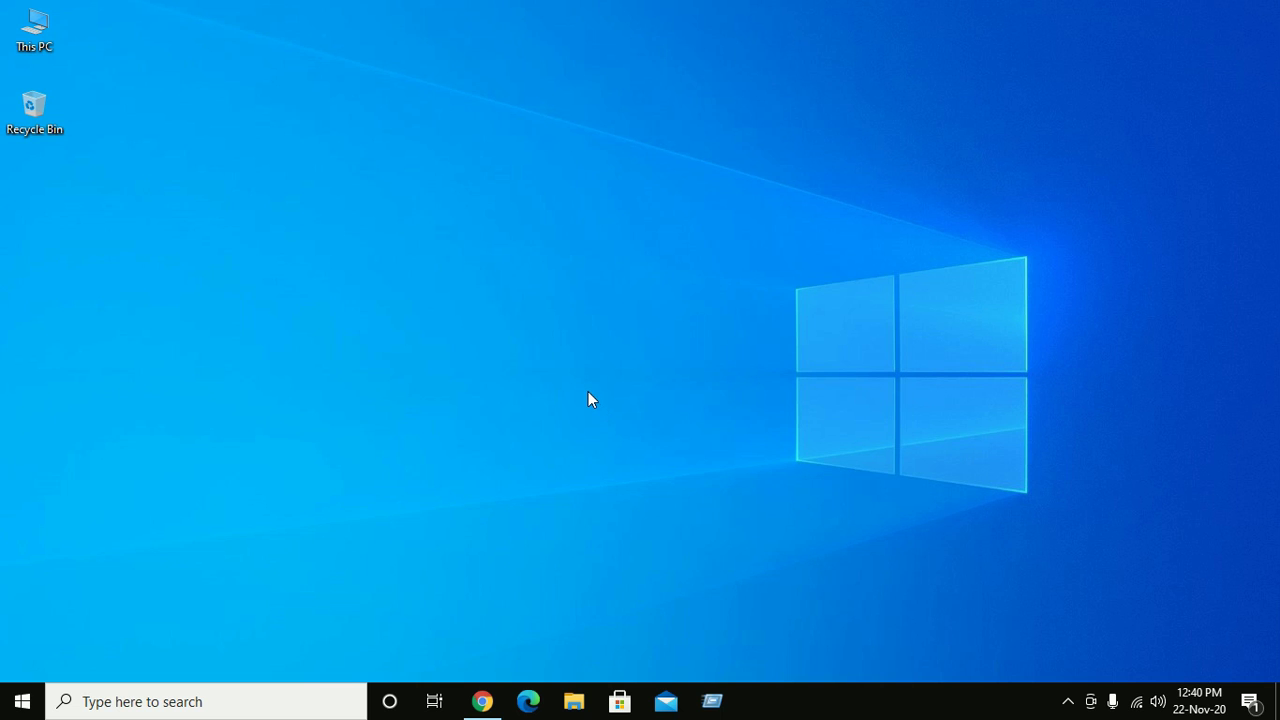
Switch to Chrome and open the Download OpenBoard page from the openboard search results.
left_click(482, 701)
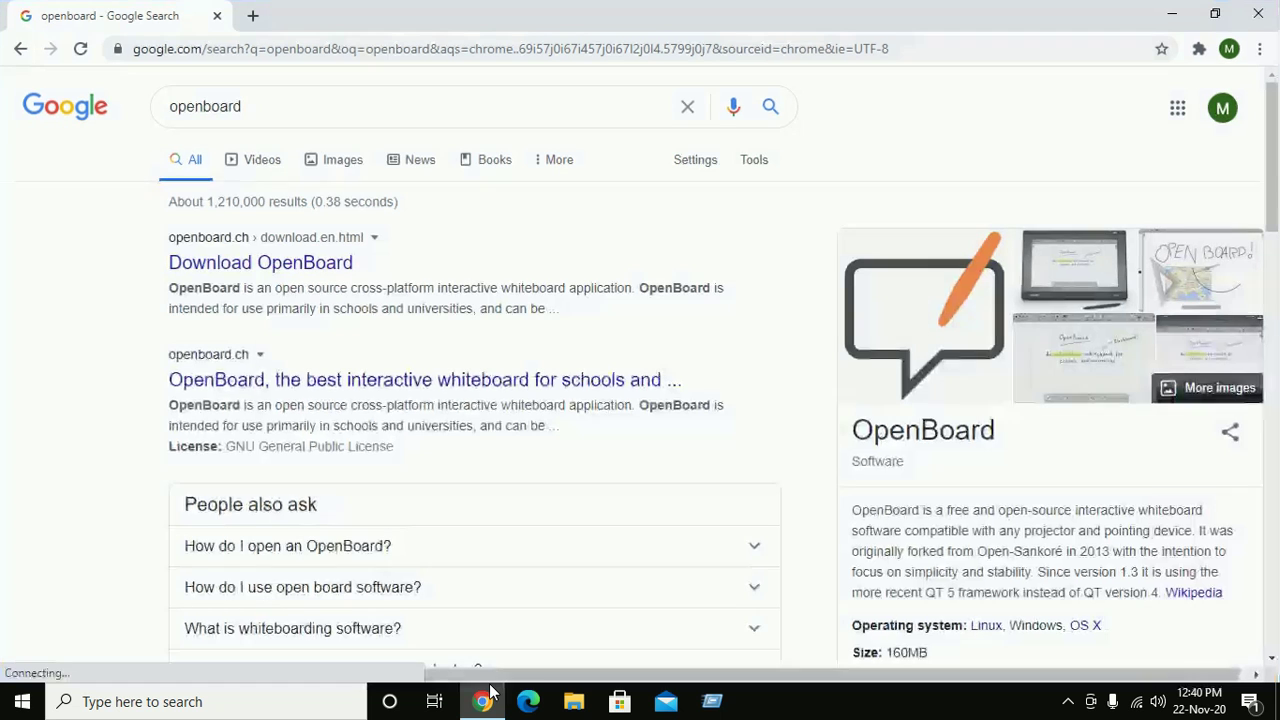
left_click_drag(257, 108, 166, 106)
left_click(145, 268)
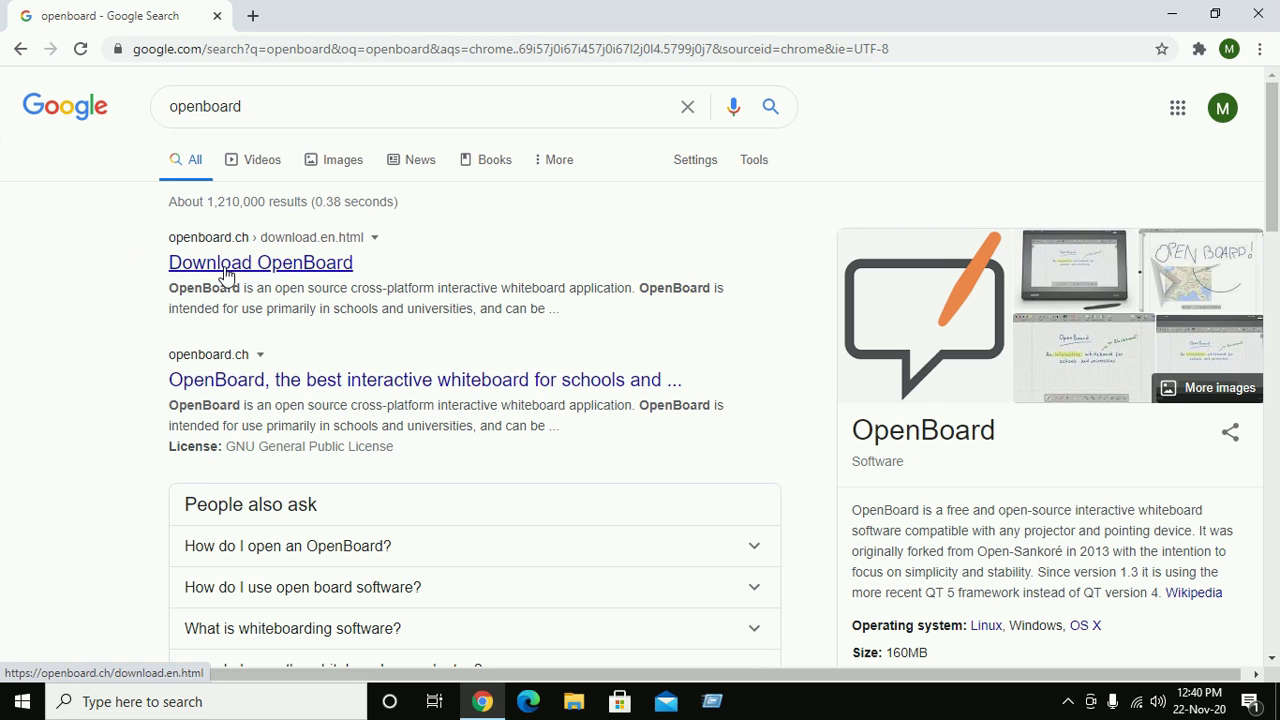
left_click(230, 266)
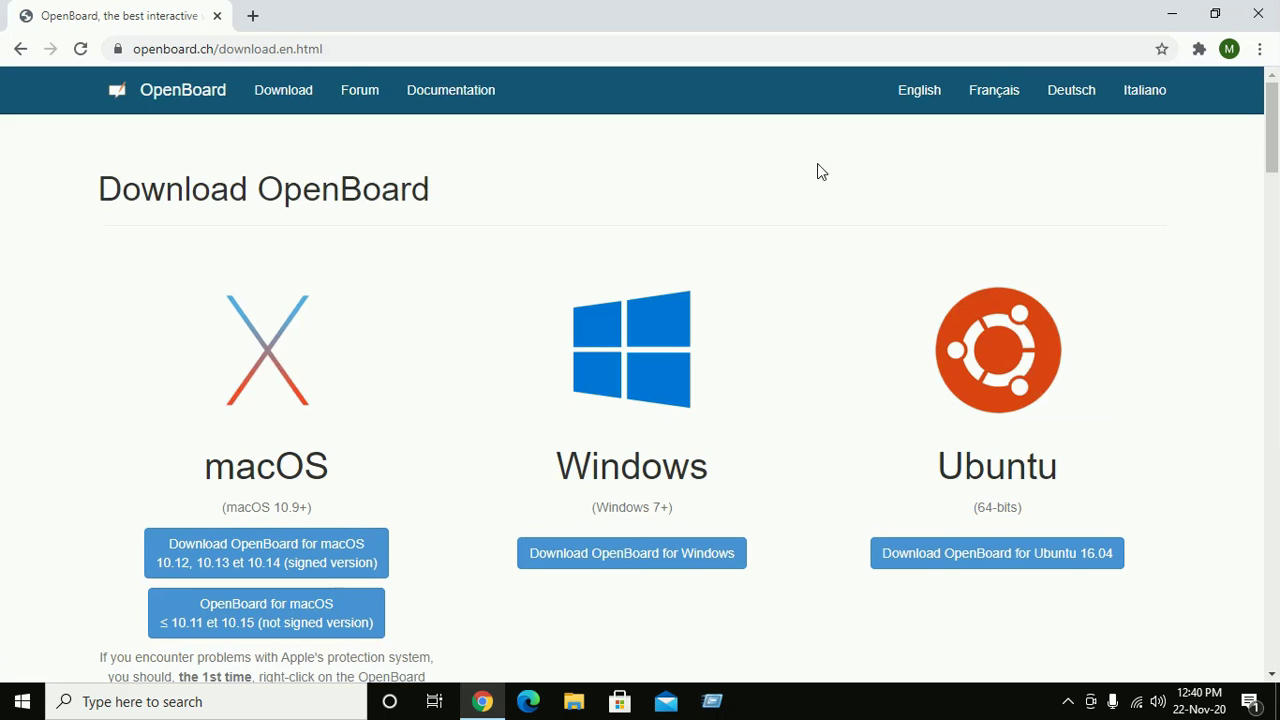
Download the OpenBoard installer for Windows and minimize the browser.
scroll(788, 174, "down", 2)
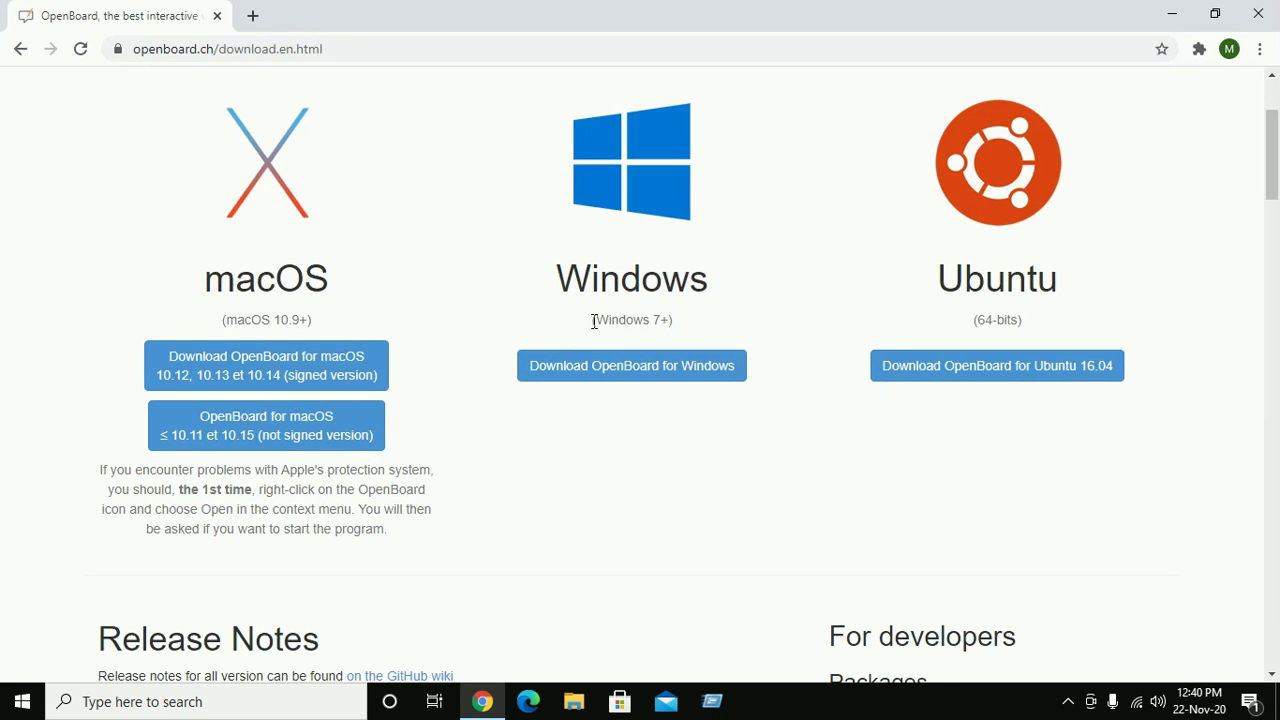
left_click_drag(597, 320, 674, 325)
left_click(751, 302)
left_click(631, 374)
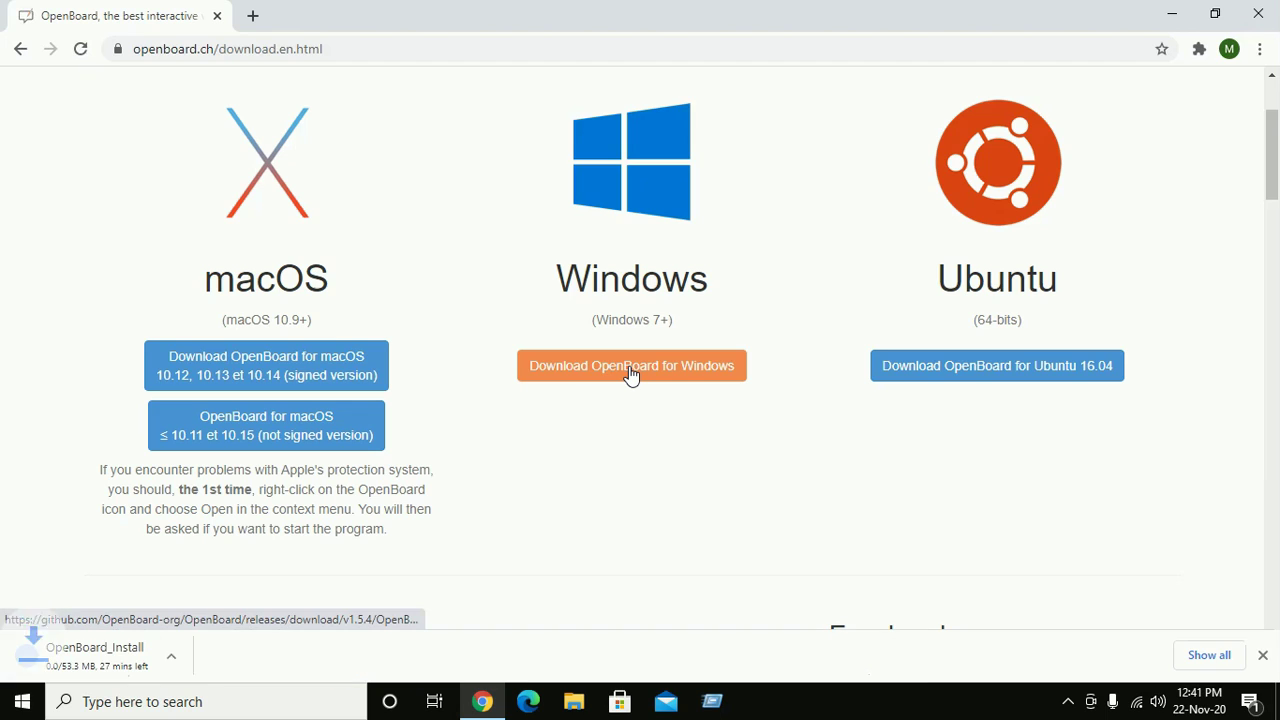
left_click(485, 702)
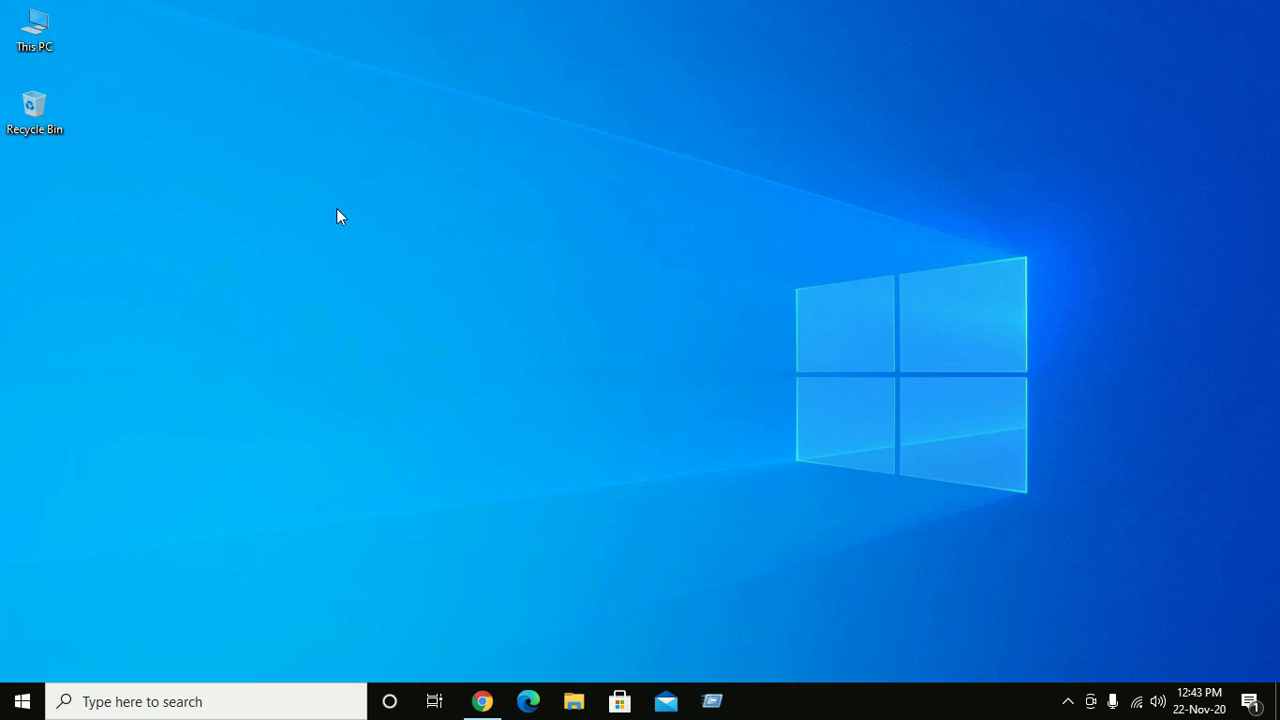
Go to the Downloads folder in File Explorer and run OpenBoard_Installer_1.5.4.
key("super+e")
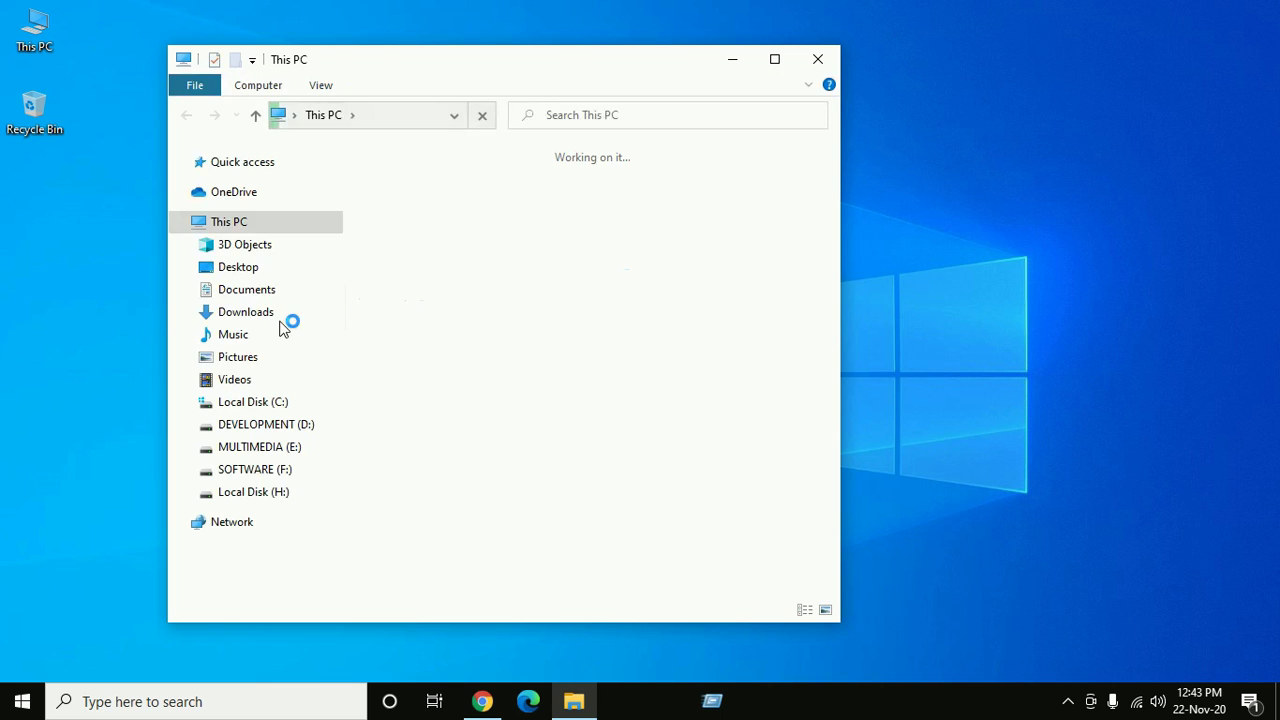
left_click(267, 320)
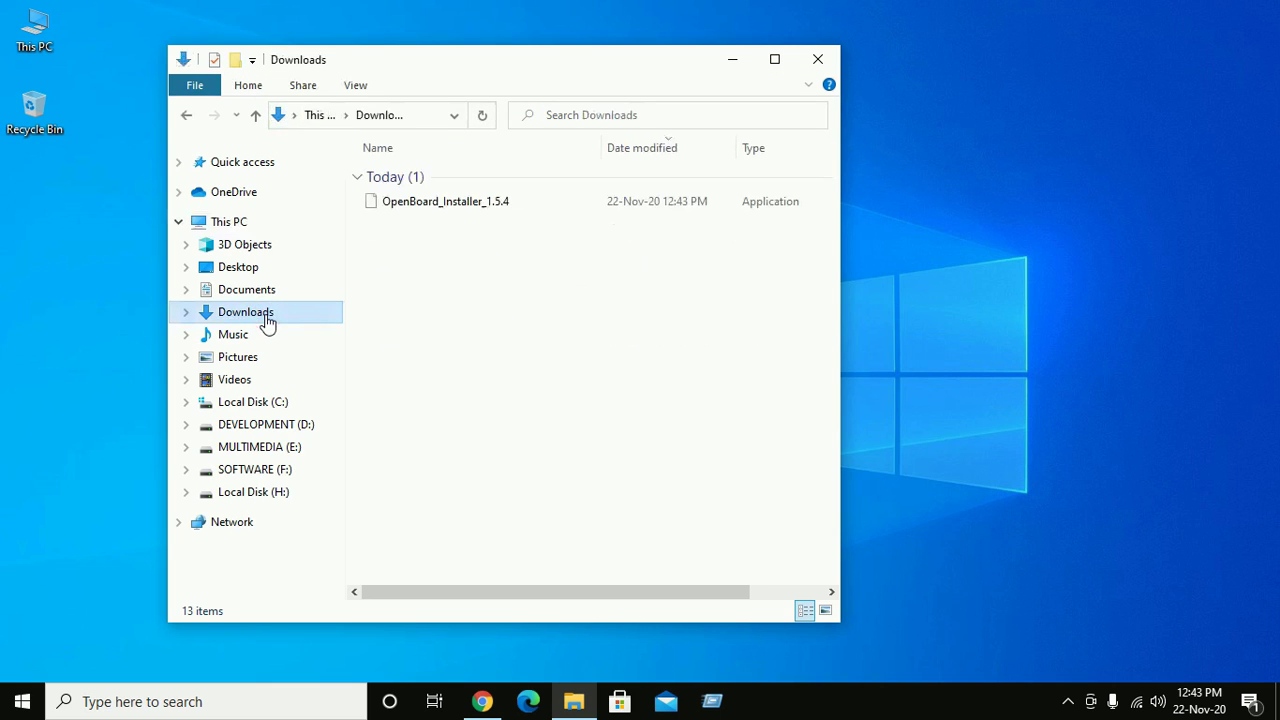
left_click(428, 206)
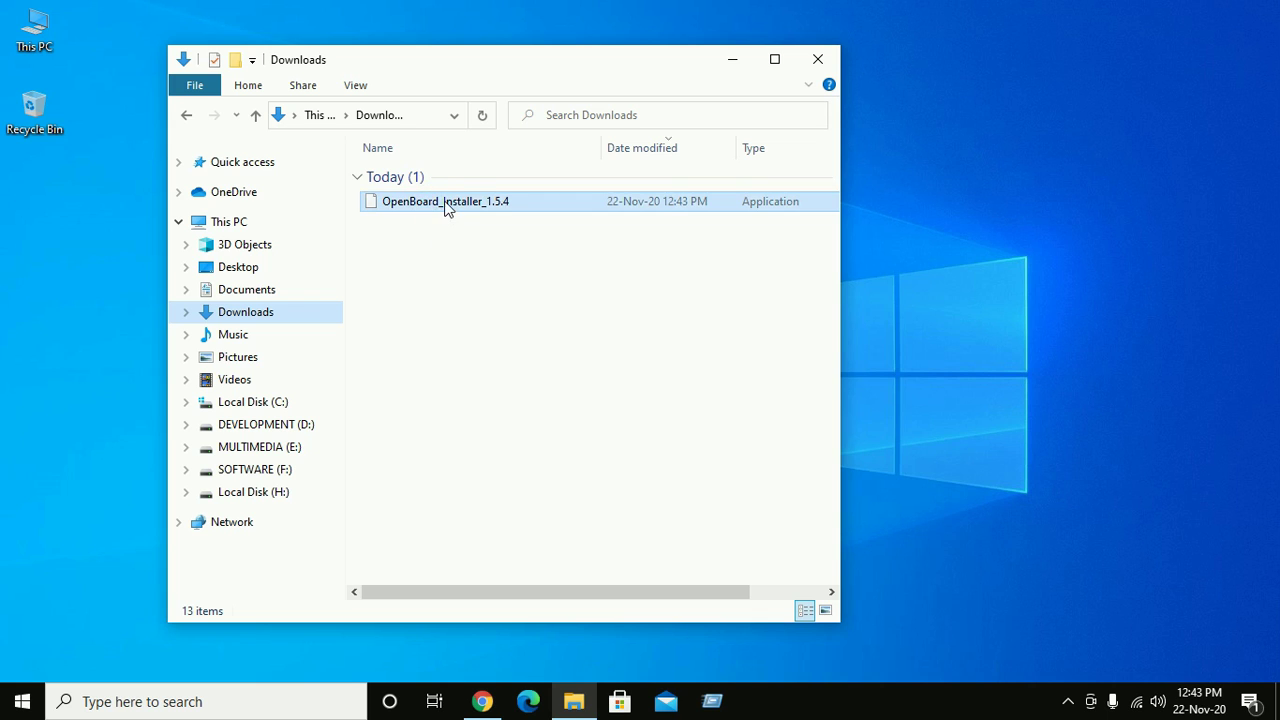
left_click(447, 206)
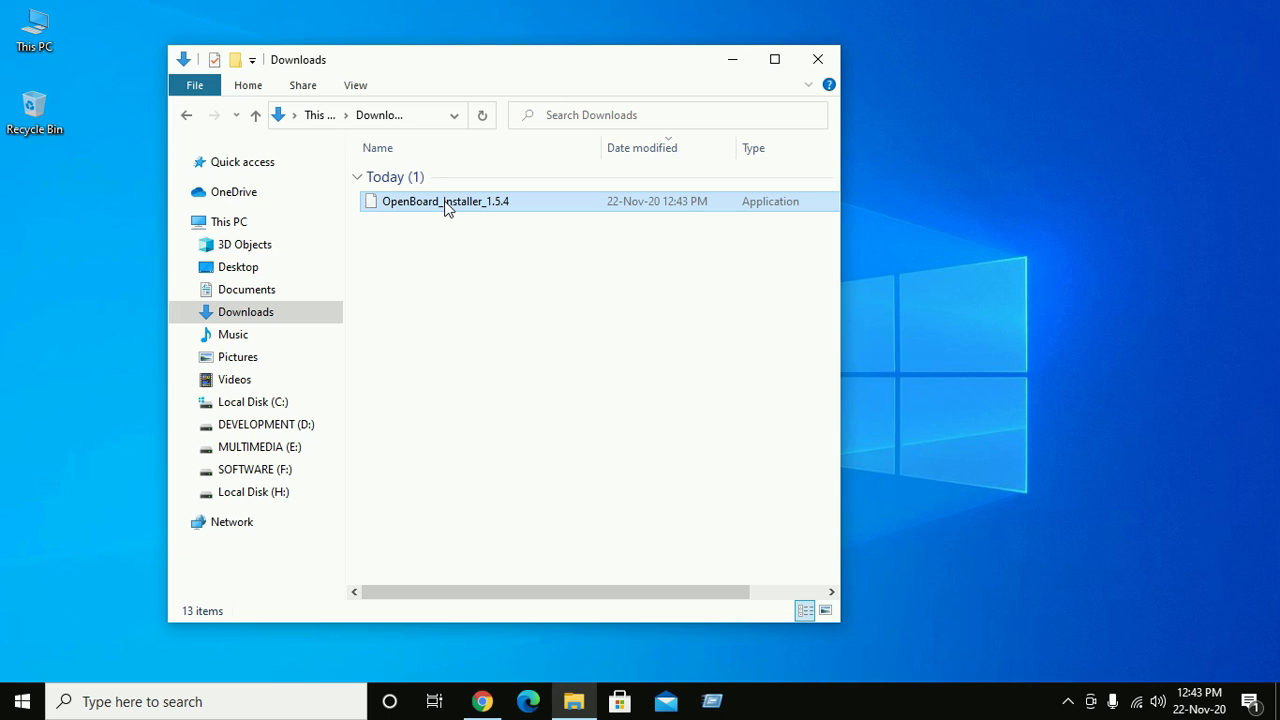
right_click(447, 206)
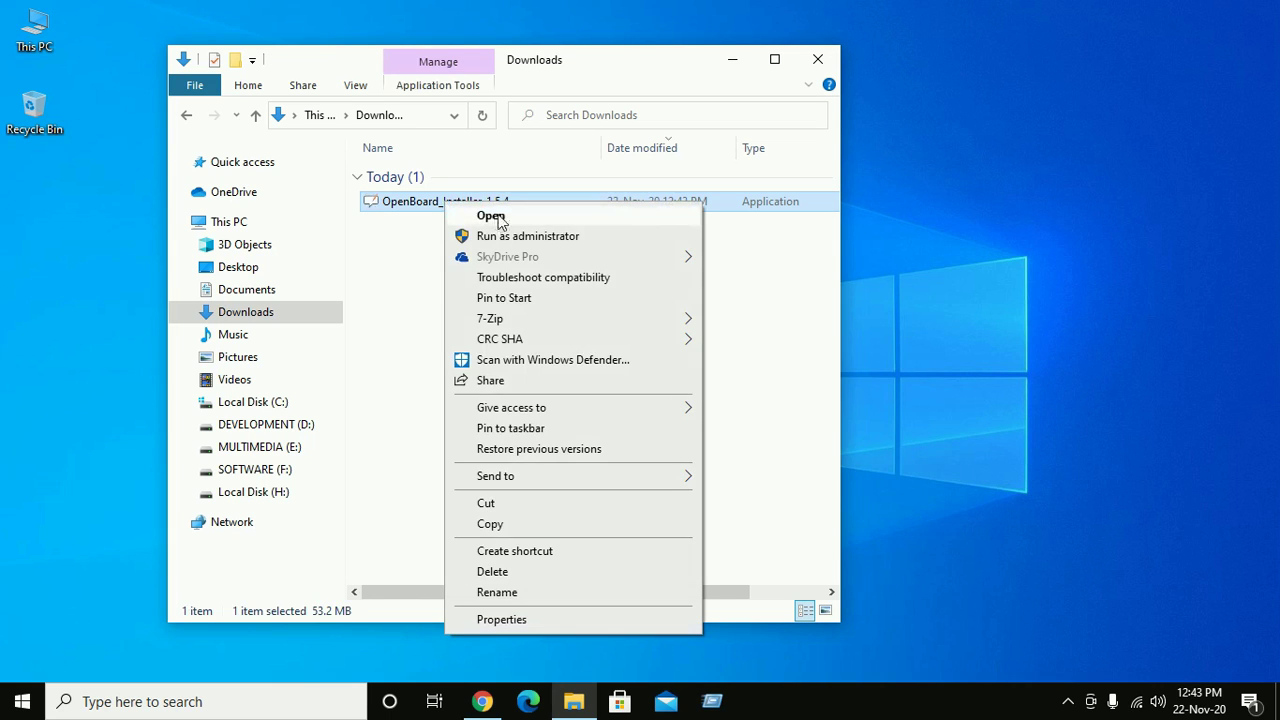
left_click(492, 217)
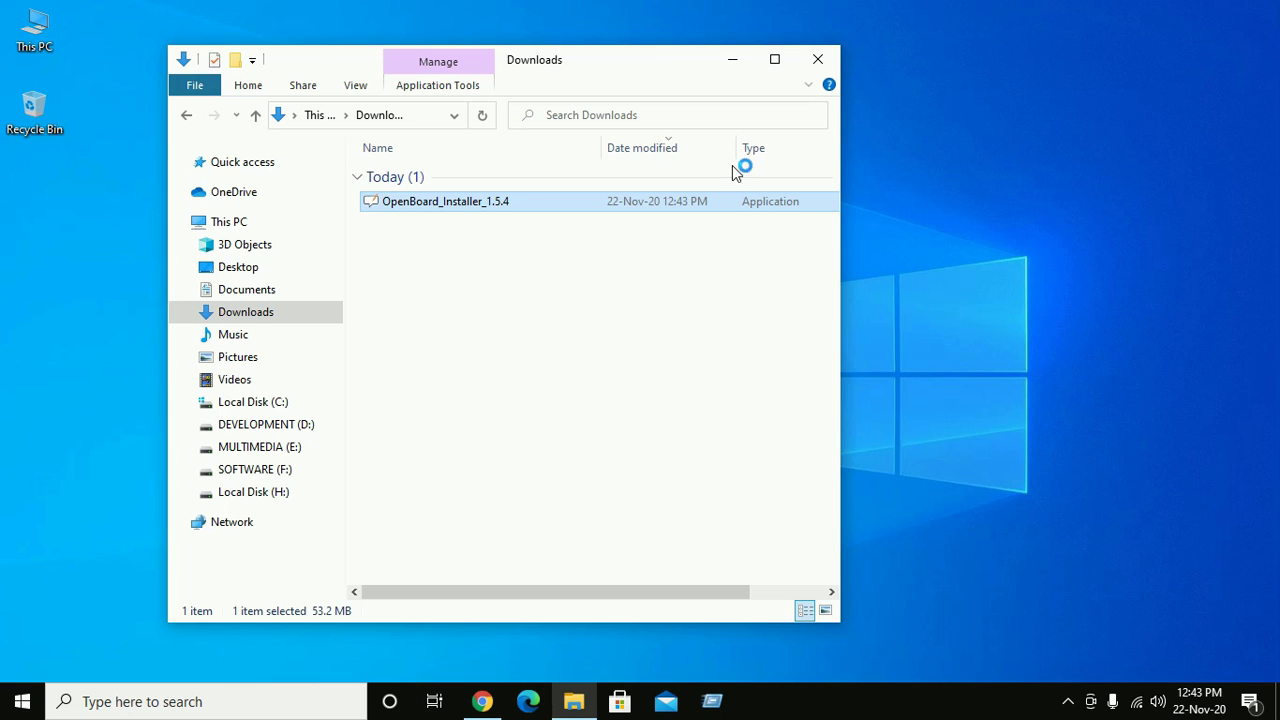
right_click(977, 103)
left_click(1092, 157)
right_click(903, 118)
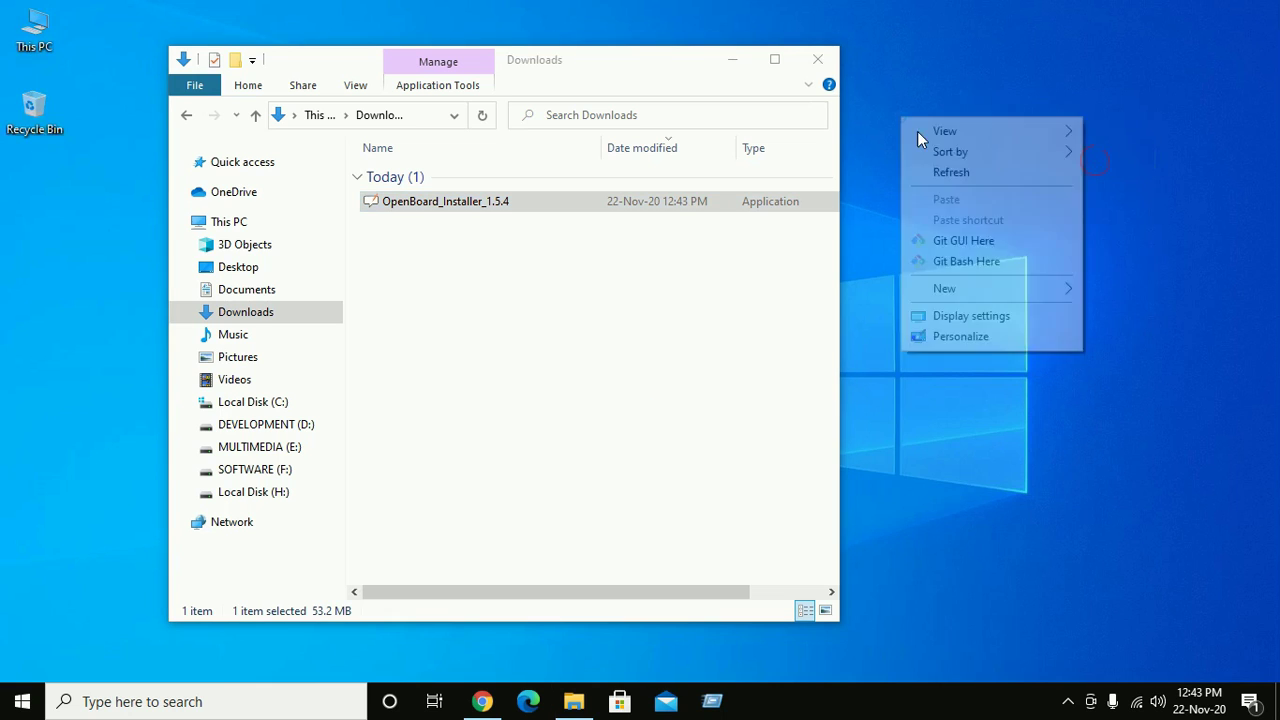
left_click(1005, 172)
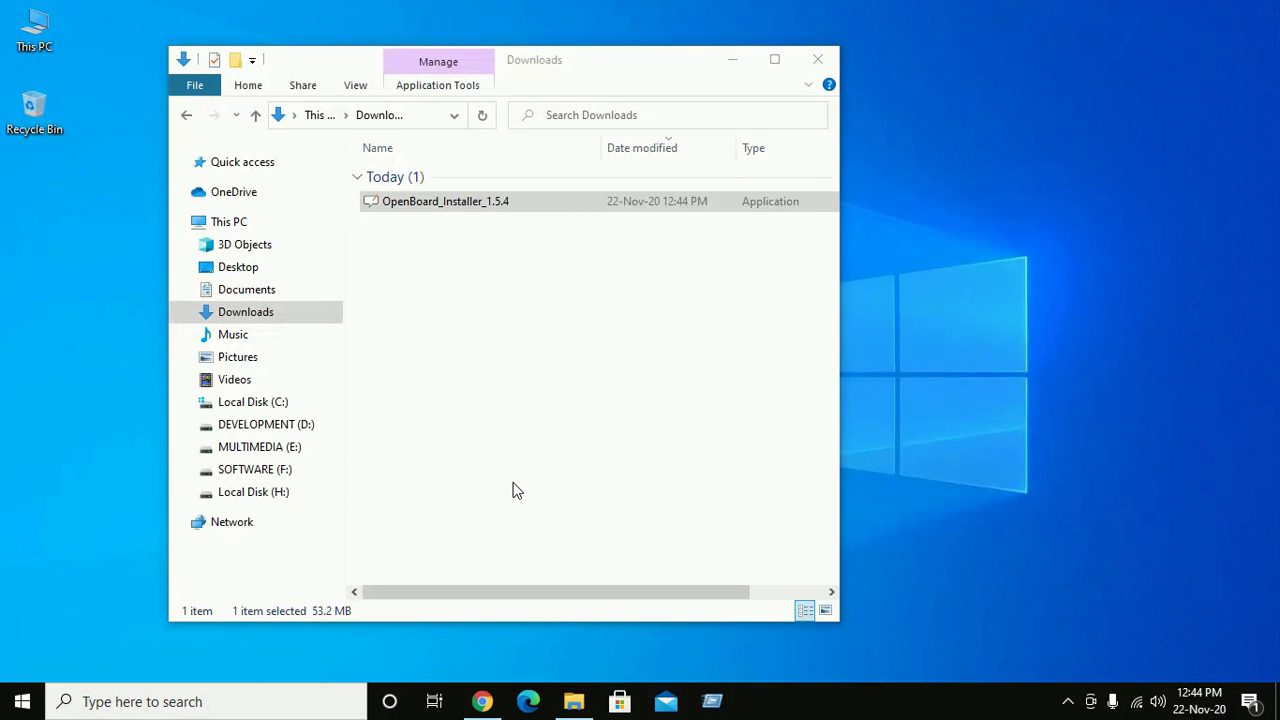
Minimize the Downloads window and confirm English as the OpenBoard setup language.
left_click(733, 60)
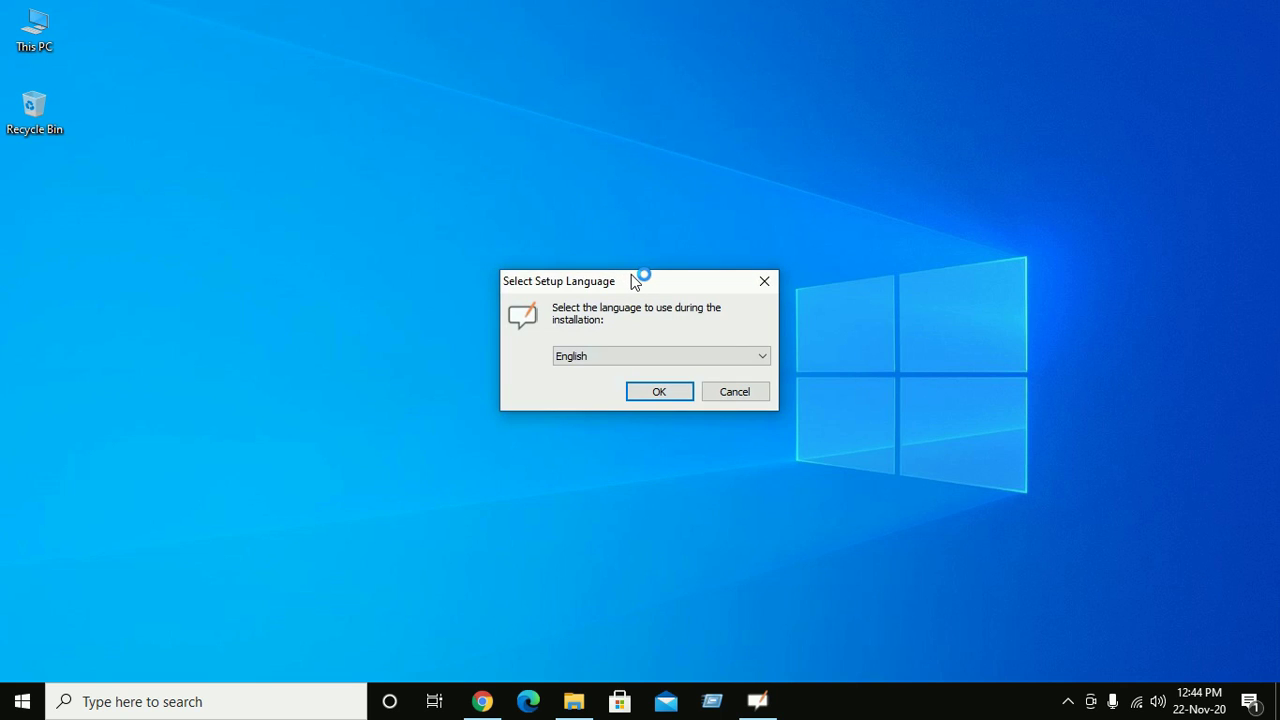
left_click_drag(631, 274, 566, 248)
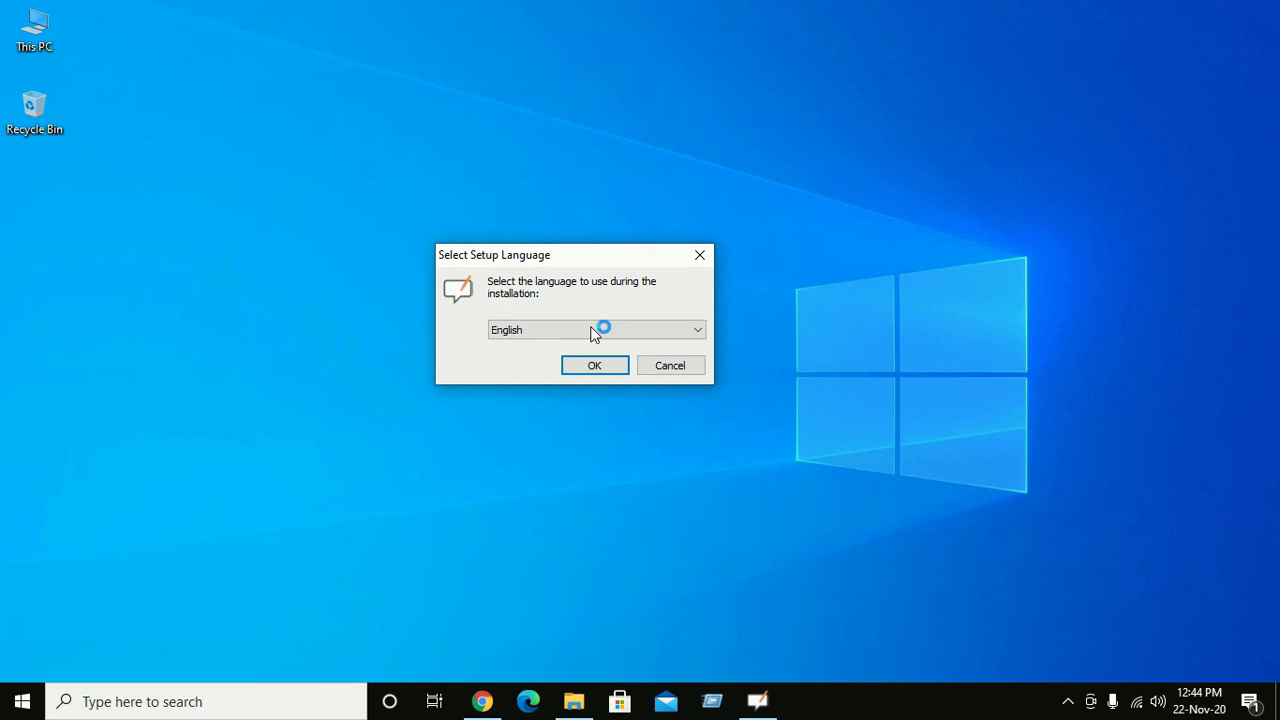
left_click(505, 331)
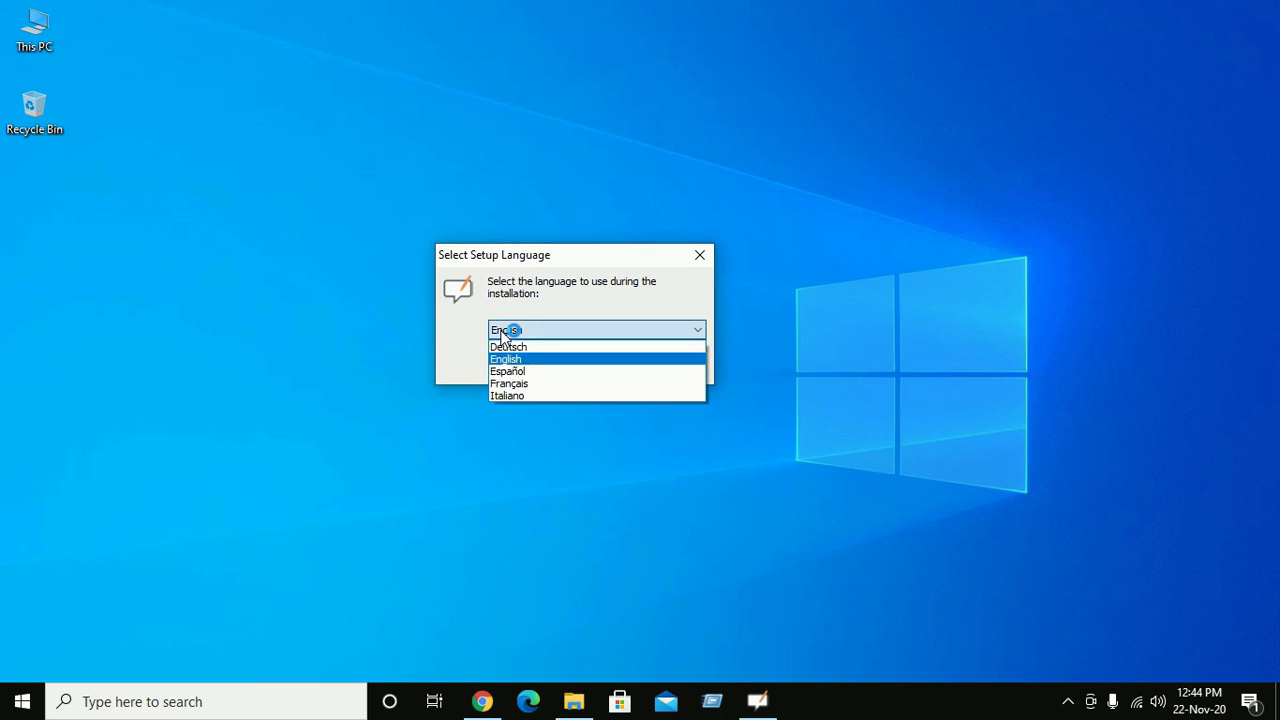
left_click(504, 346)
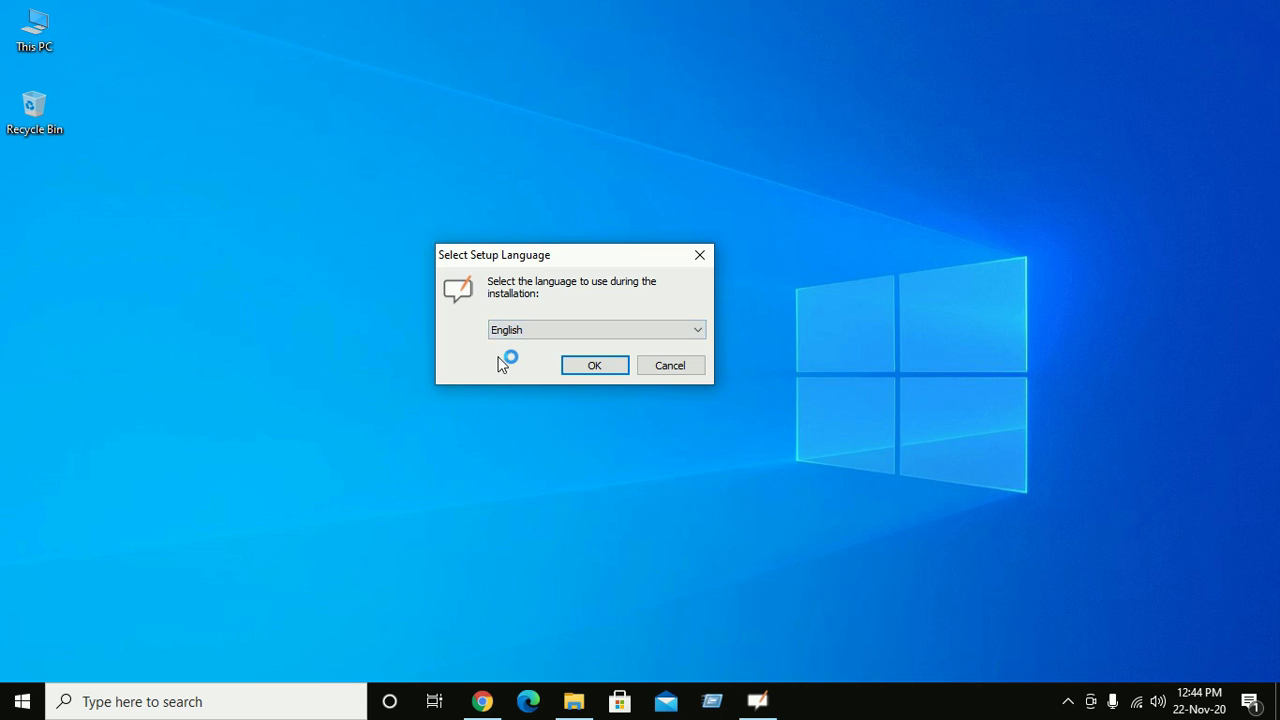
left_click(591, 368)
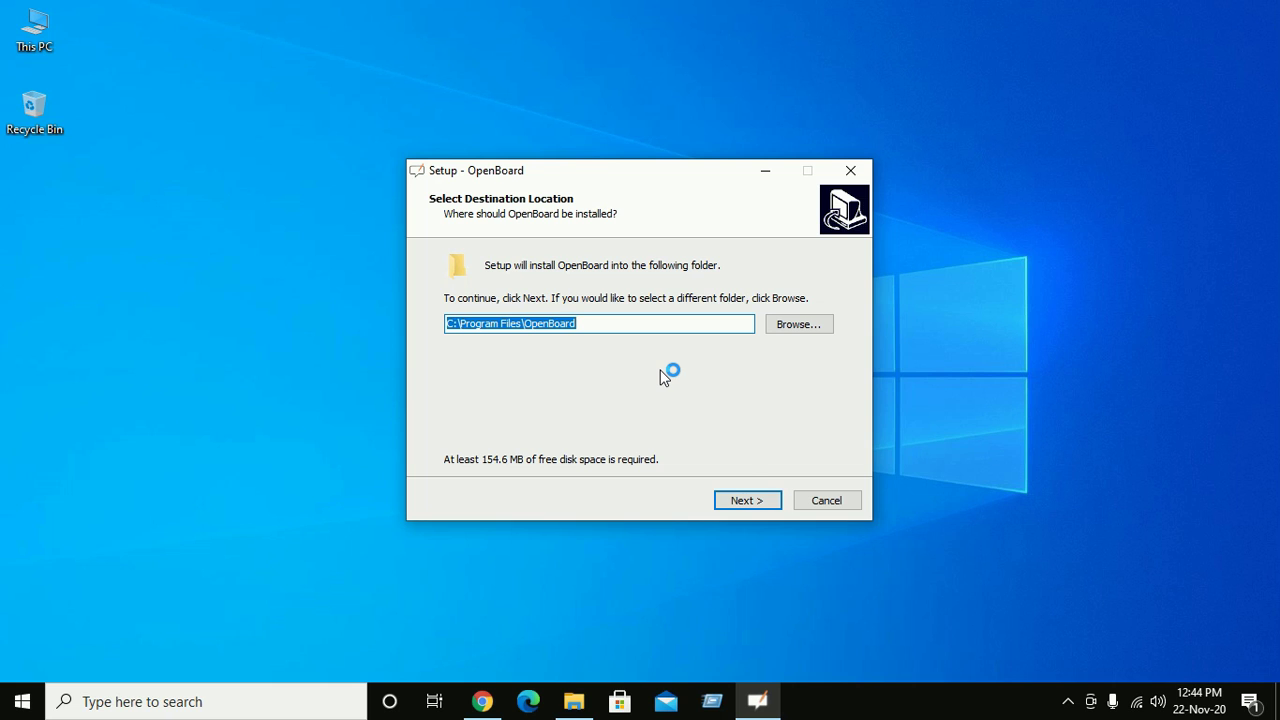
Install OpenBoard into C:\Program Files\OpenBoard with the OpenBoard Start Menu folder and both desktop and Quick Launch shortcuts.
left_click(741, 503)
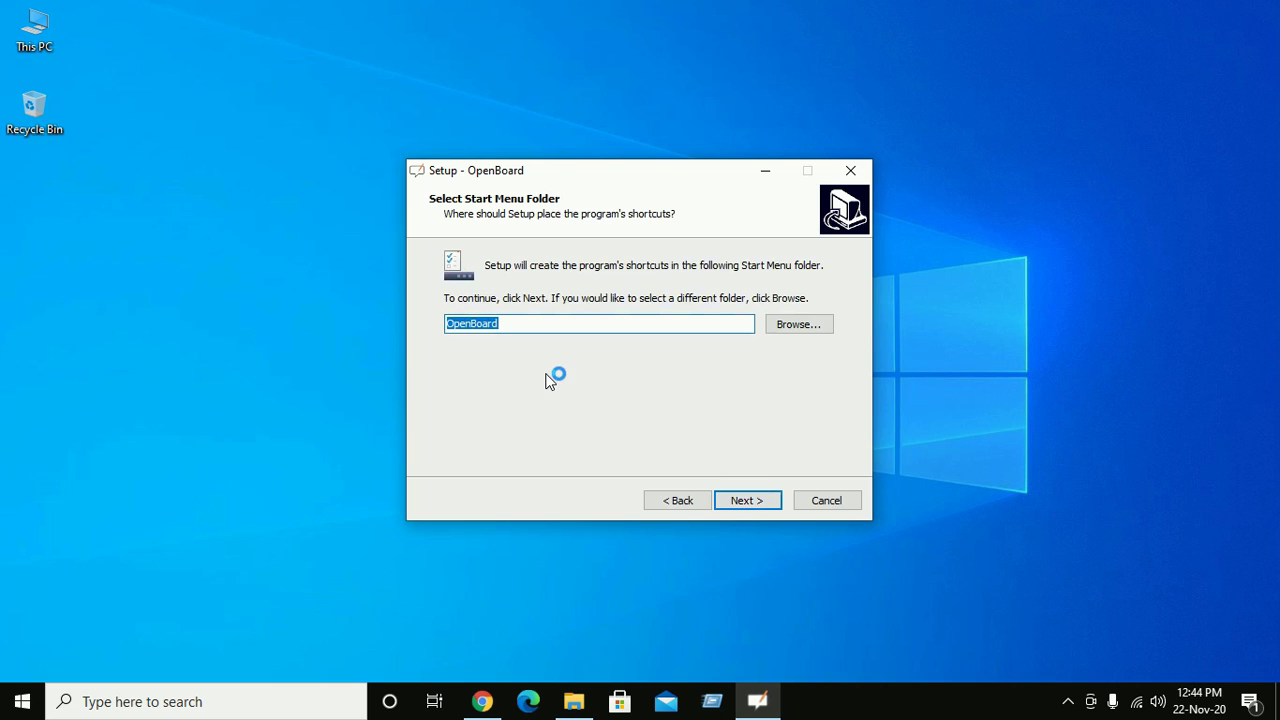
left_click(748, 503)
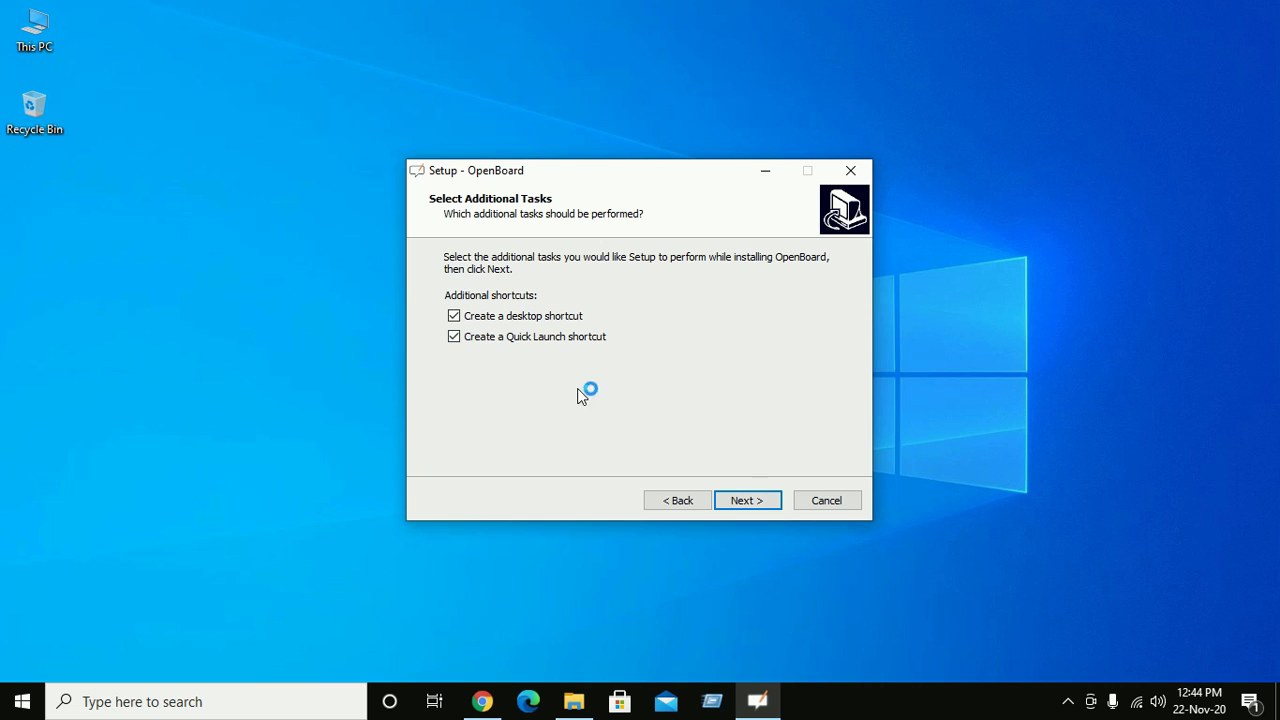
left_click(750, 505)
left_click(750, 502)
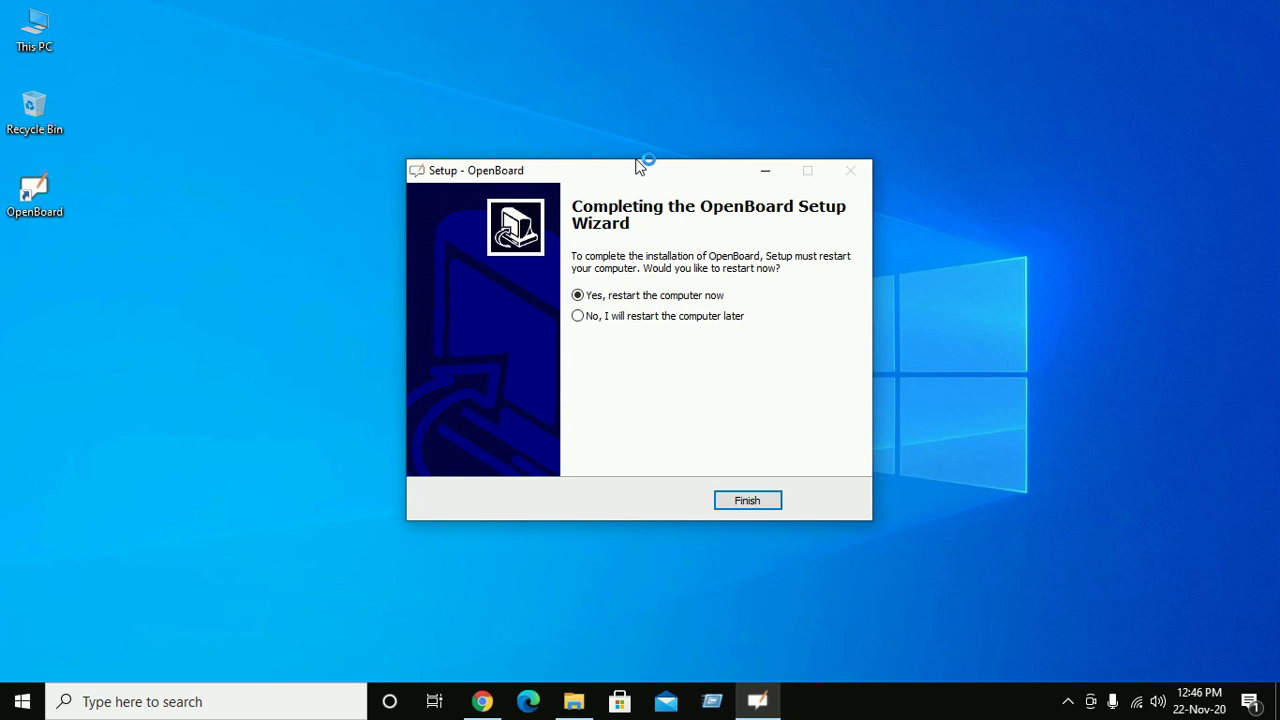
Finish the setup wizard without restarting the computer and launch OpenBoard from the desktop.
left_click_drag(645, 173, 593, 158)
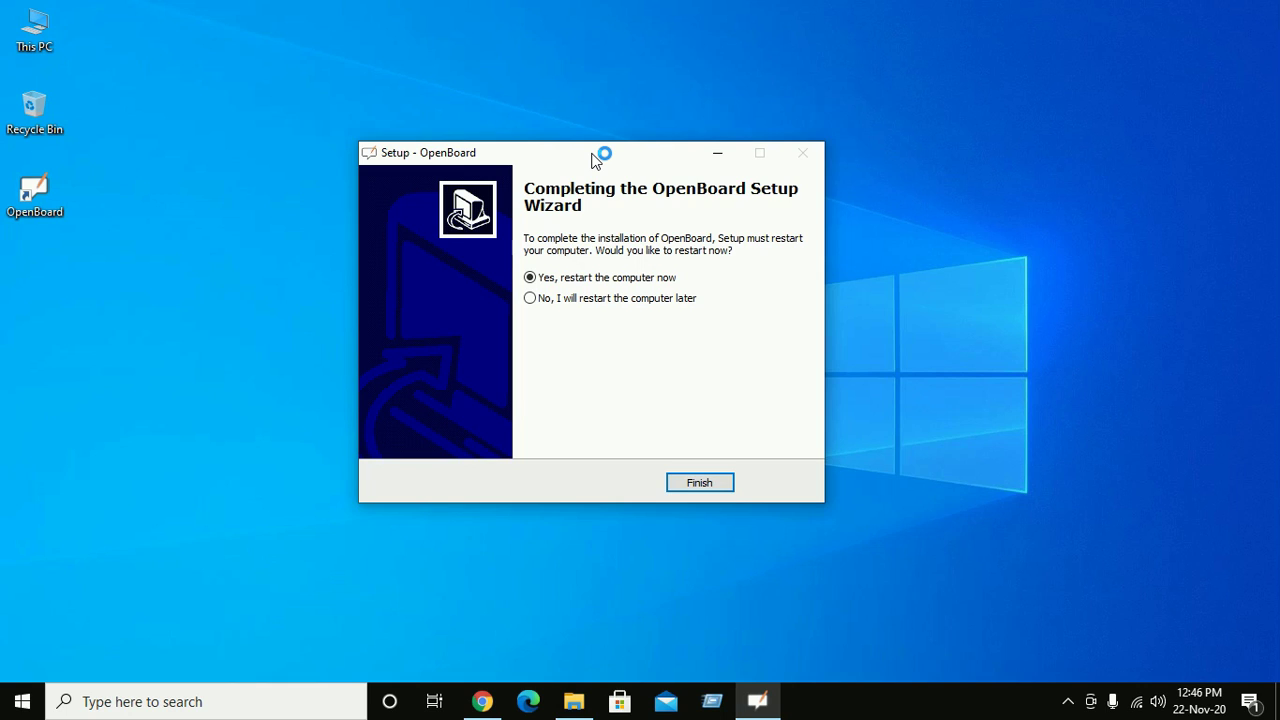
left_click(536, 304)
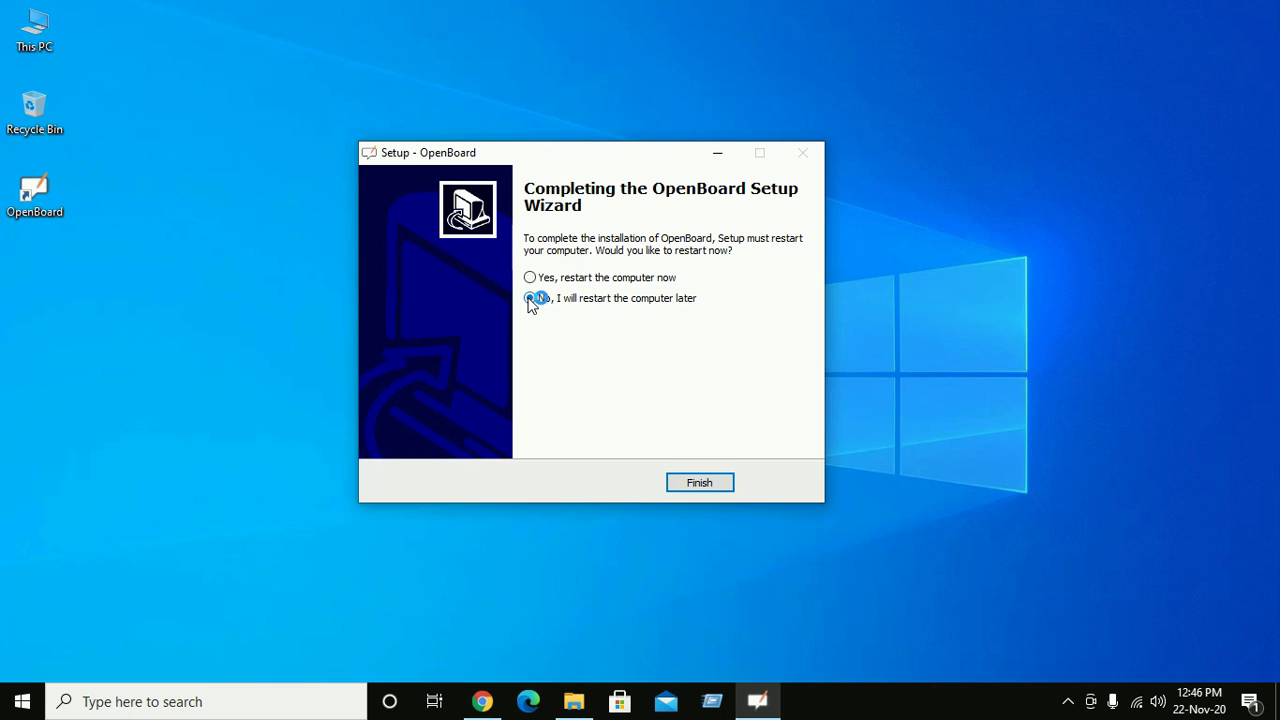
left_click(701, 482)
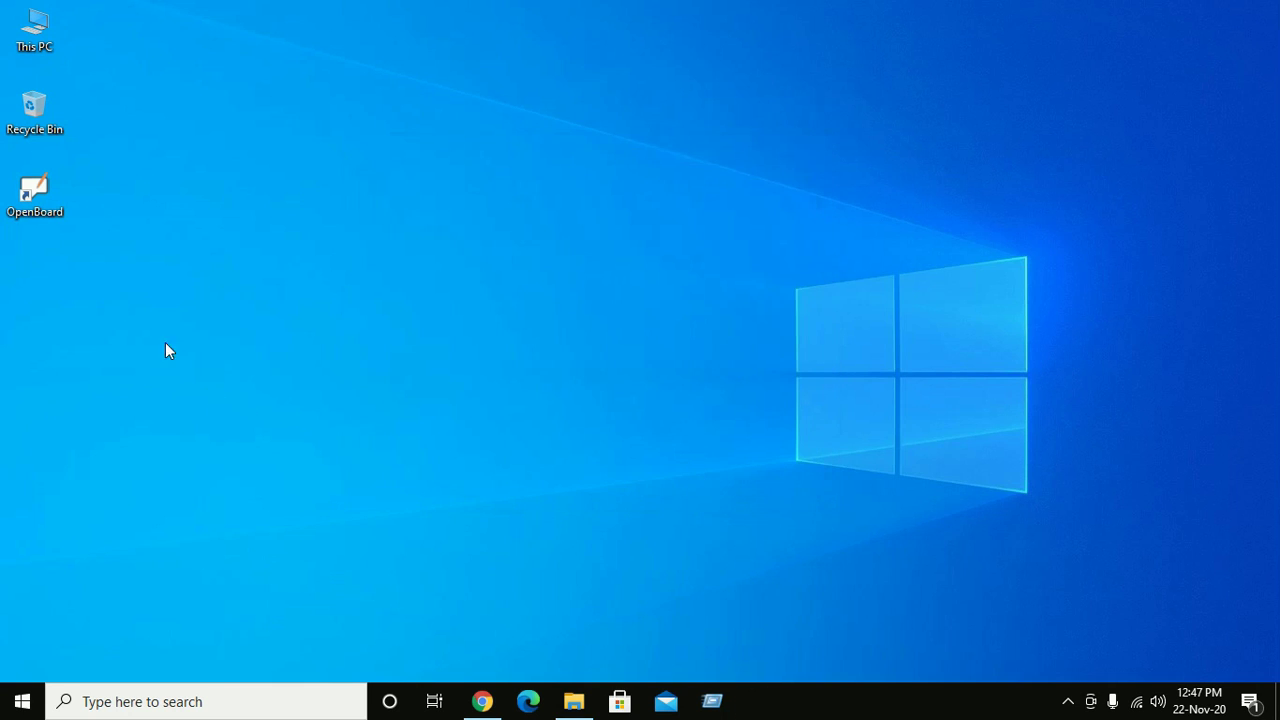
double_click(40, 192)
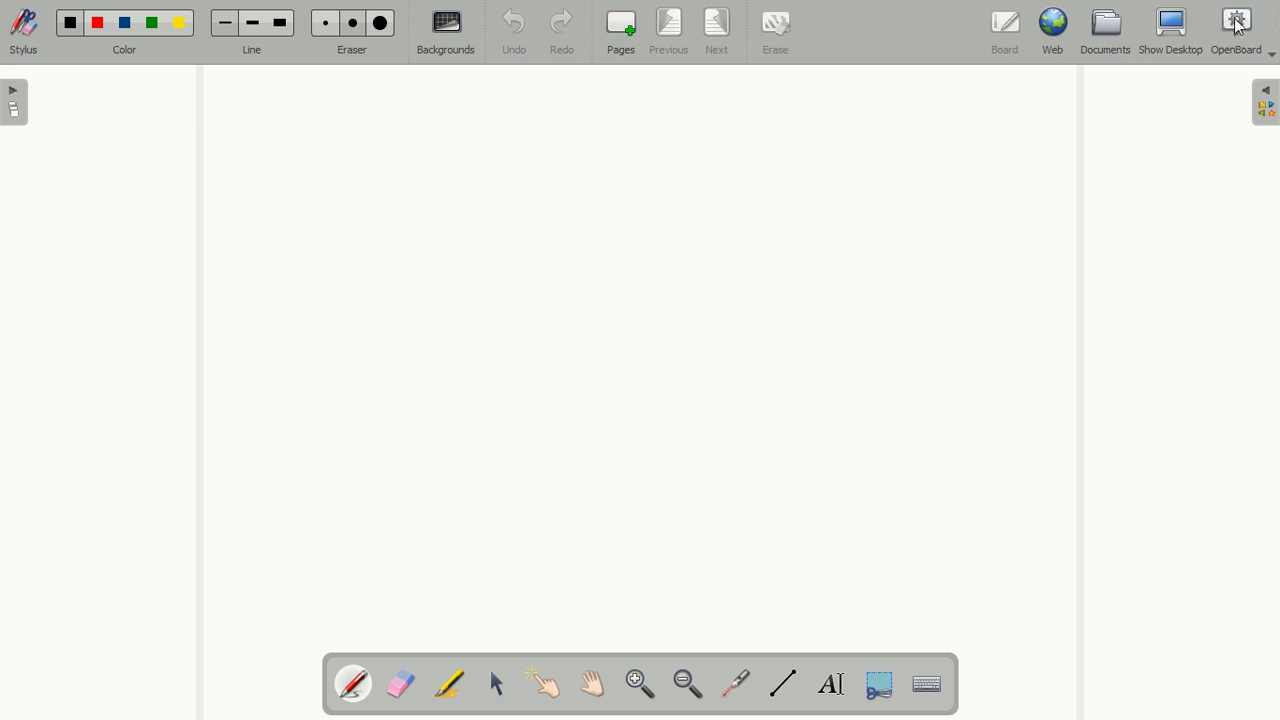
Look at OpenBoard's desktop mode with its floating toolbar and content library, and return to the whiteboard.
left_click(1172, 28)
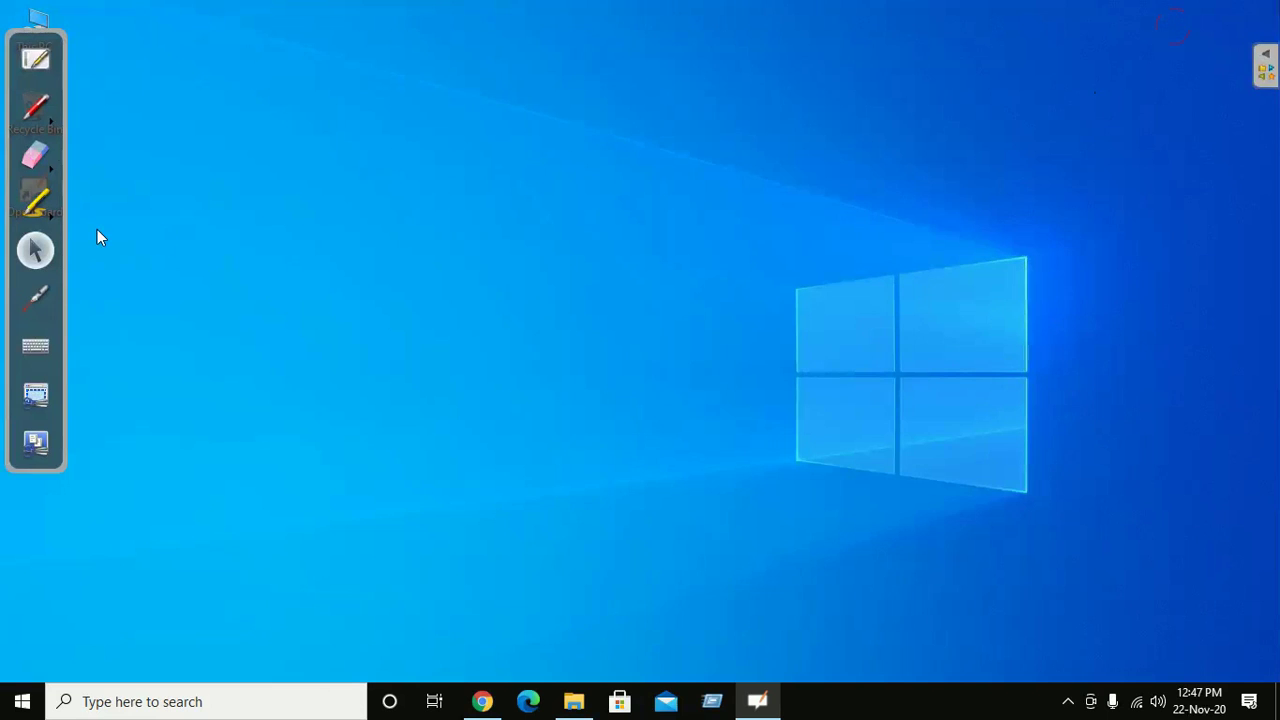
left_click(55, 38)
left_click_drag(55, 38, 433, 93)
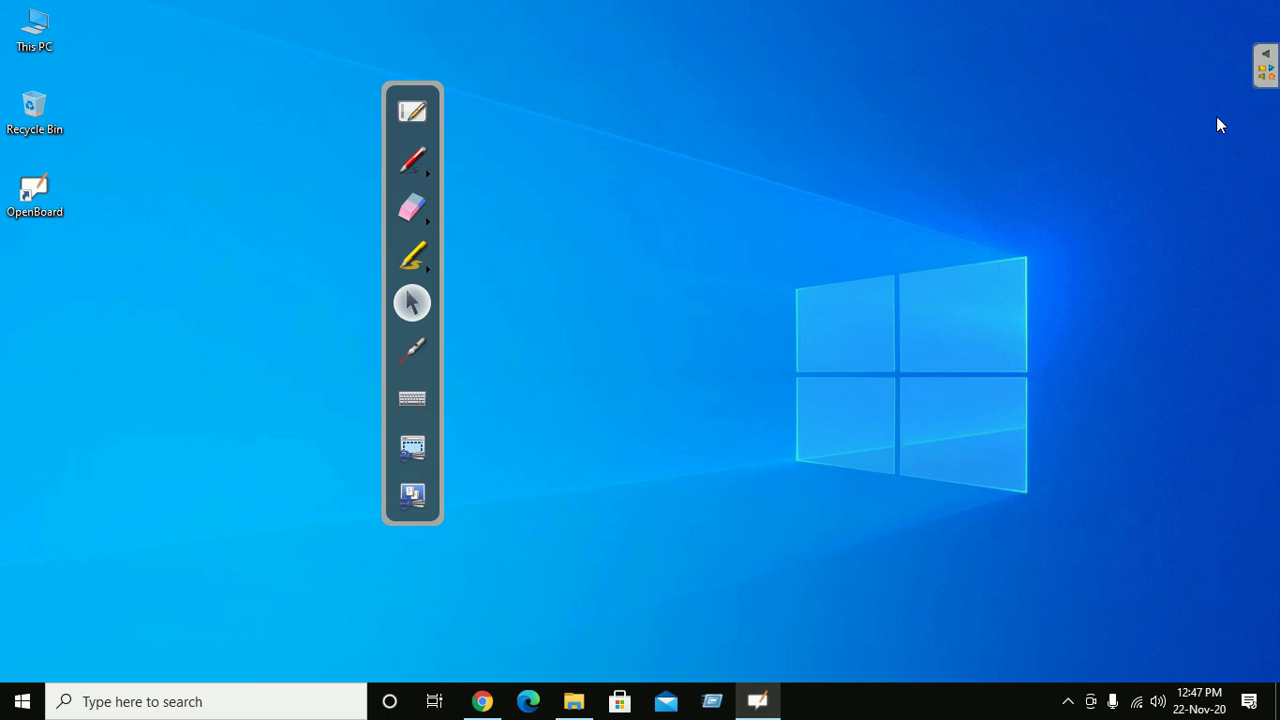
left_click(1265, 65)
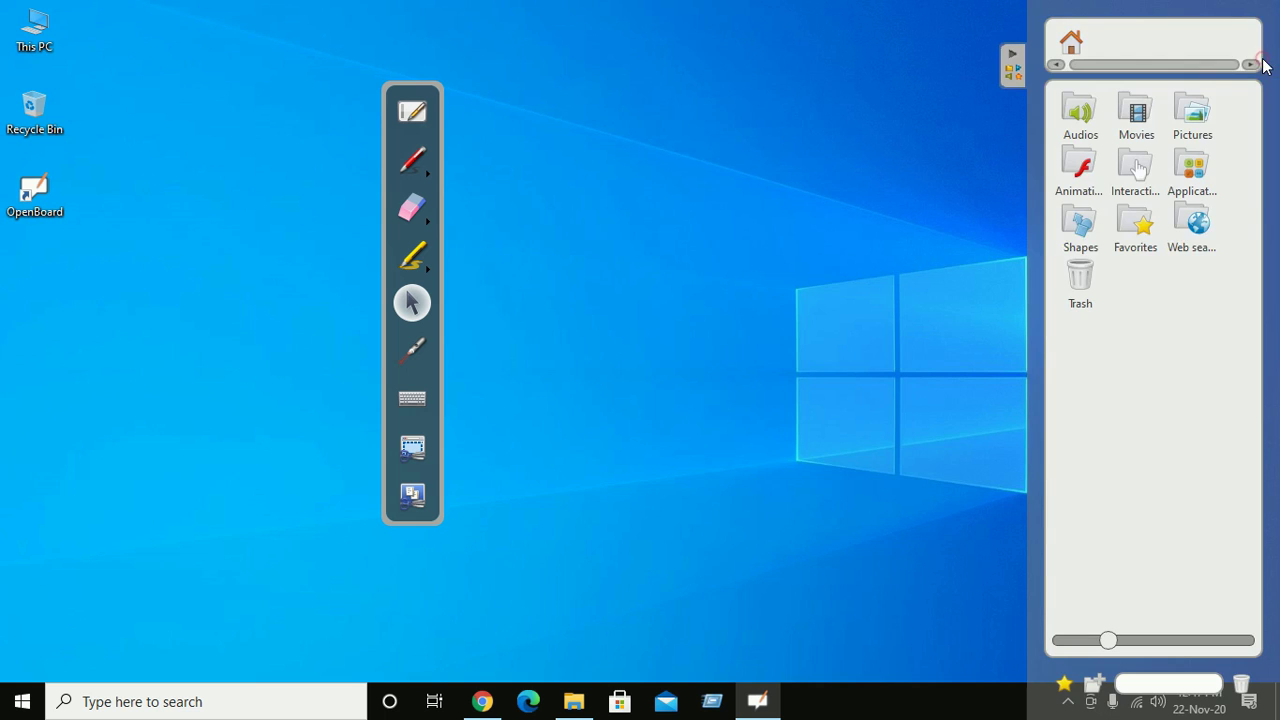
left_click(1014, 64)
left_click(412, 111)
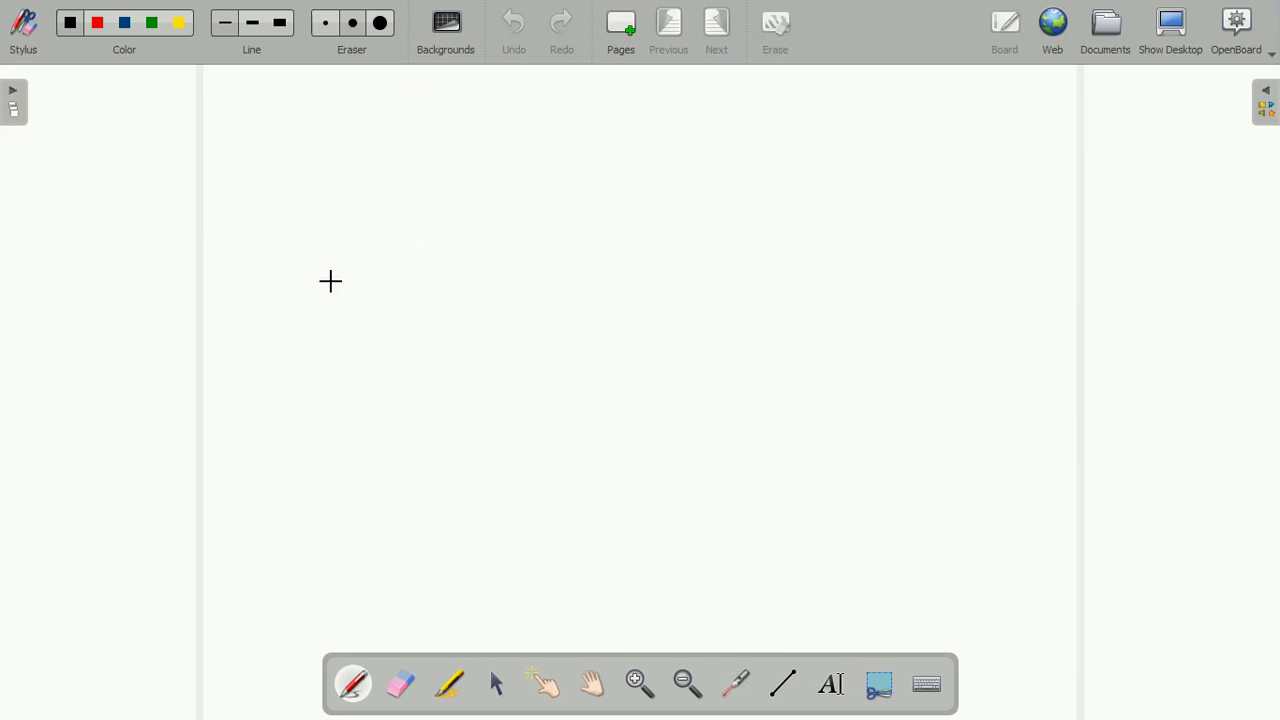
Handwrite "Open Board" in black pen across two lines in the upper part of the whiteboard page.
mouse_move(336, 243)
left_mouse_down()
mouse_move(318, 278)
mouse_move(342, 246)
mouse_move(330, 241)
left_mouse_up()
mouse_move(366, 240)
left_mouse_down()
mouse_move(375, 284)
mouse_move(391, 251)
mouse_move(372, 262)
mouse_move(420, 248)
mouse_move(398, 262)
mouse_move(452, 262)
mouse_move(470, 234)
mouse_move(476, 252)
left_mouse_up()
mouse_move(429, 311)
left_mouse_down()
mouse_move(456, 310)
mouse_move(467, 351)
mouse_move(434, 353)
left_mouse_up()
mouse_move(522, 319)
left_mouse_down()
mouse_move(515, 342)
mouse_move(522, 321)
mouse_move(590, 296)
mouse_move(641, 313)
left_mouse_up()
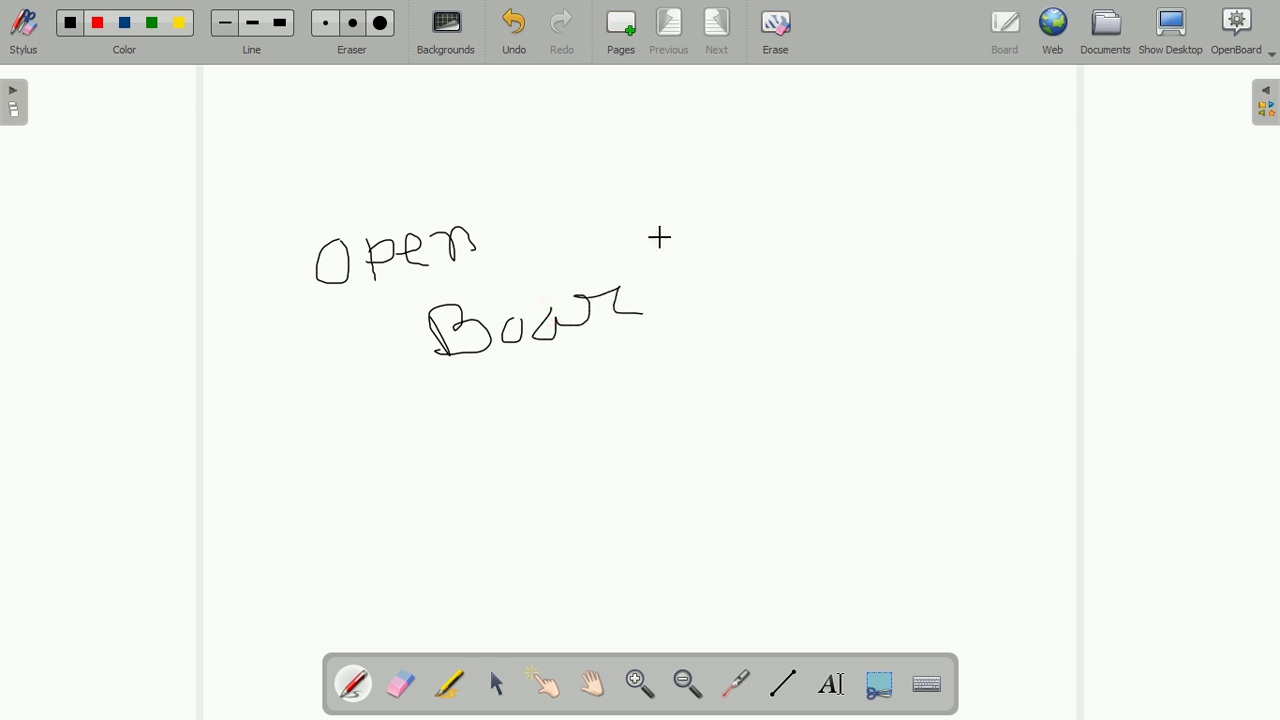
left_click_drag(660, 238, 684, 306)
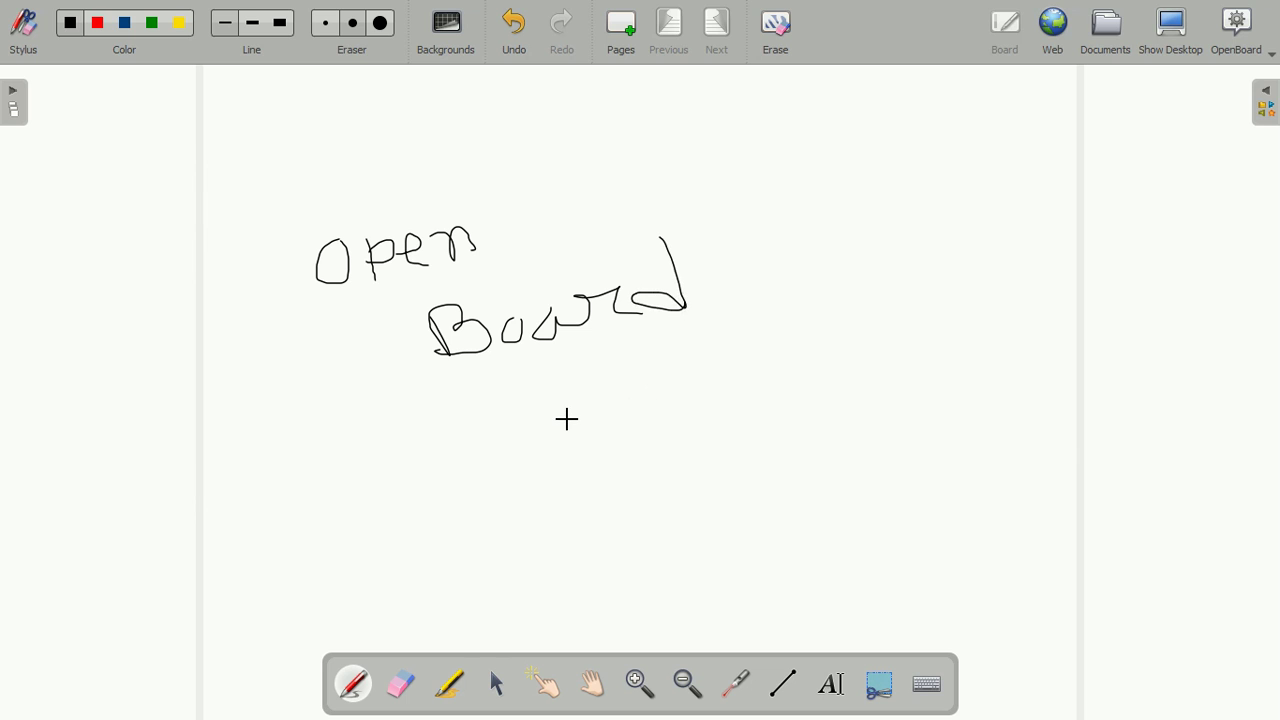
Handwrite "Windows 10" in black pen below the word "Board", sloping upward to the right.
mouse_move(567, 418)
left_mouse_down()
mouse_move(608, 420)
mouse_move(635, 397)
mouse_move(668, 413)
mouse_move(710, 400)
left_mouse_up()
left_click(654, 381)
mouse_move(728, 344)
left_mouse_down()
mouse_move(745, 388)
mouse_move(724, 380)
mouse_move(756, 385)
mouse_move(778, 362)
mouse_move(816, 364)
mouse_move(857, 323)
mouse_move(885, 352)
left_mouse_up()
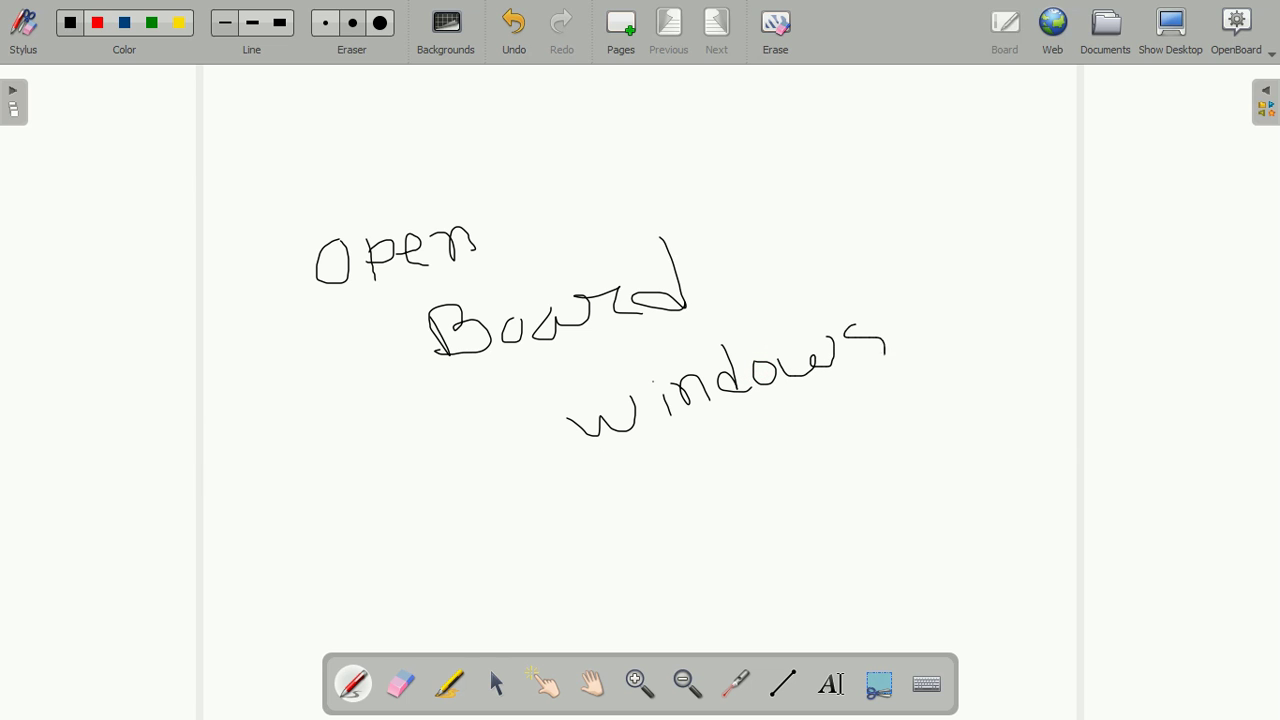
left_click_drag(904, 296, 919, 331)
mouse_move(956, 278)
left_mouse_down()
mouse_move(950, 312)
mouse_move(958, 279)
left_mouse_up()
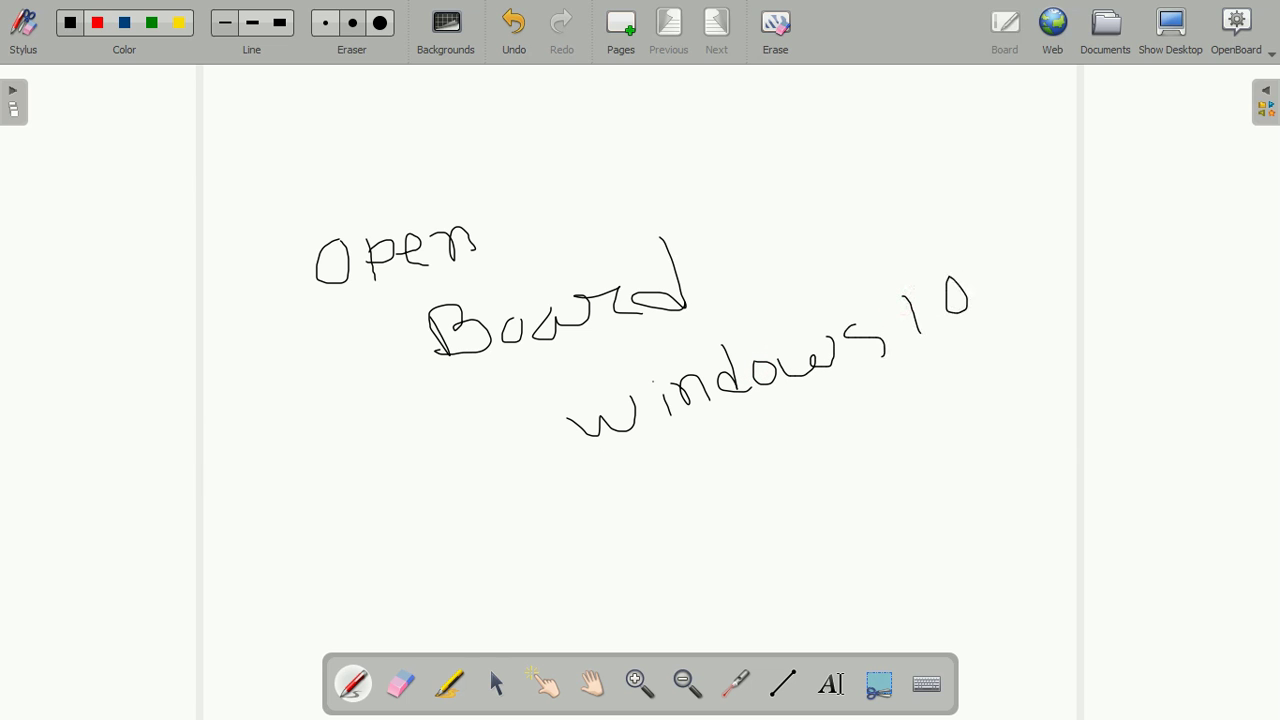